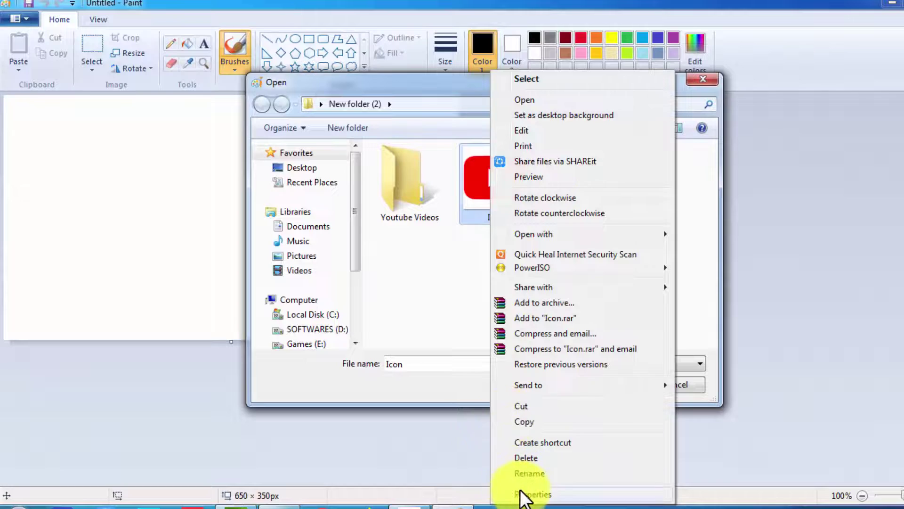
Step: Review the file properties of the Icon picture in New folder (2), and open the picture for editing
left_click(523, 492)
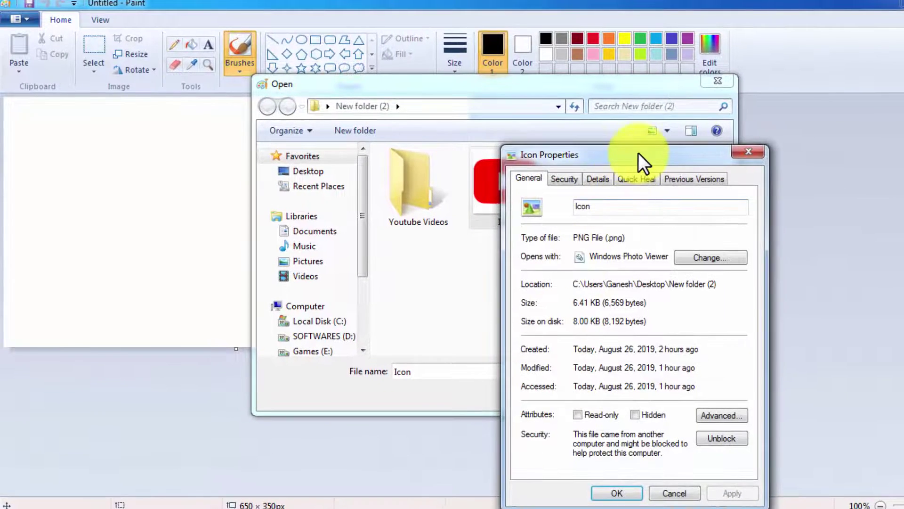
left_click_drag(643, 163, 578, 95)
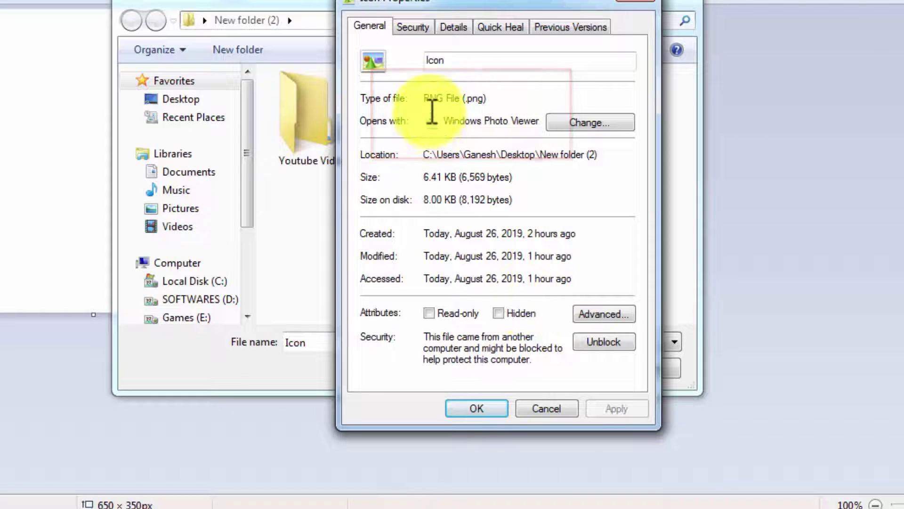
left_click(476, 403)
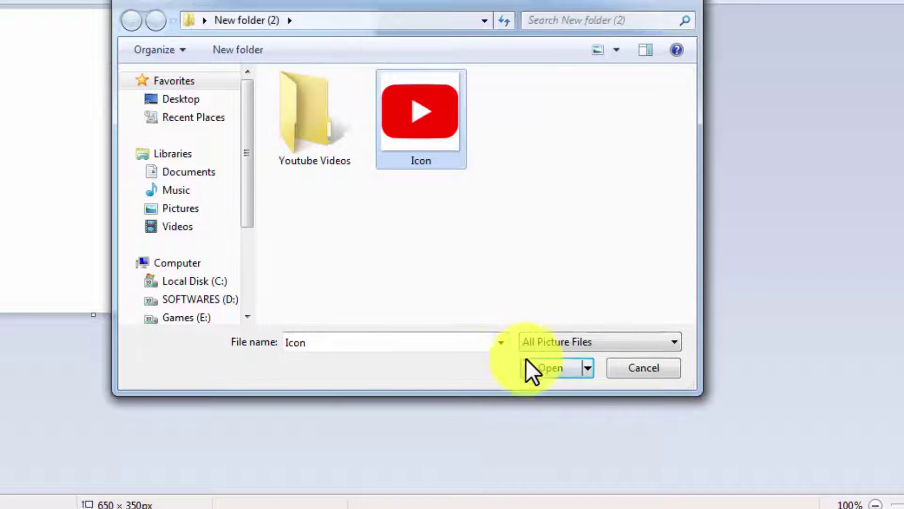
left_click(558, 372)
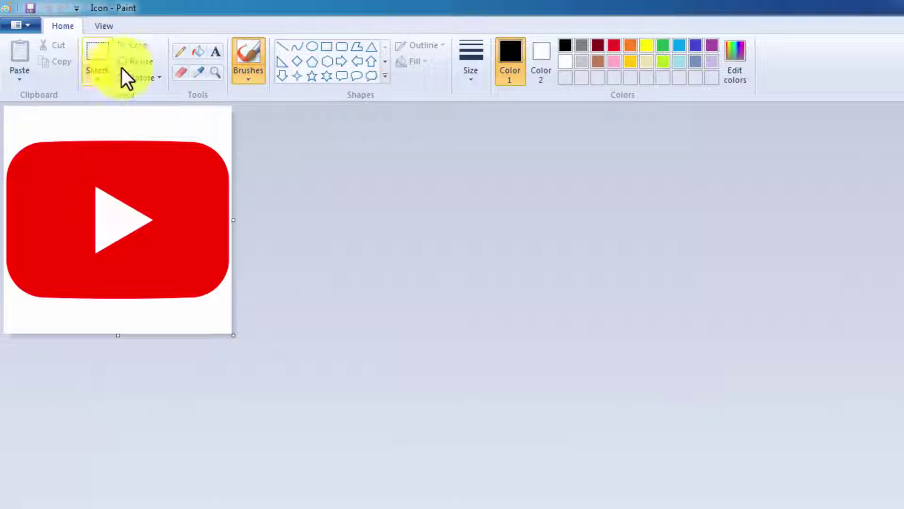
Step: Resize the picture to 60 pixels horizontally and 50 pixels vertically without maintaining the aspect ratio
left_click(143, 60)
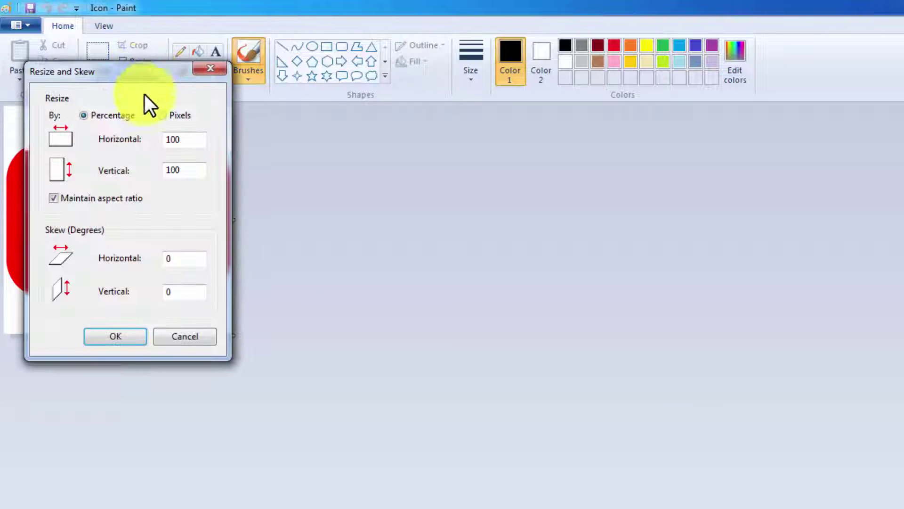
left_click(162, 115)
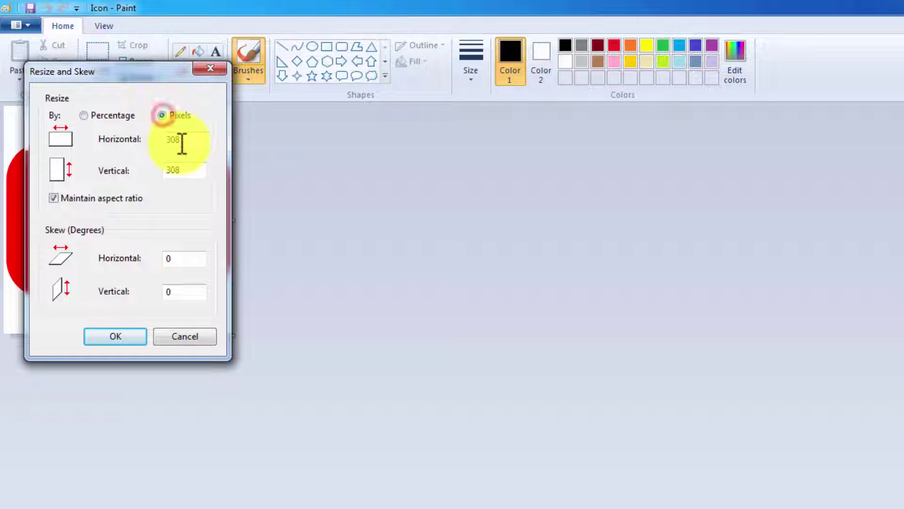
left_click_drag(196, 143, 160, 144)
key("BackSpace")
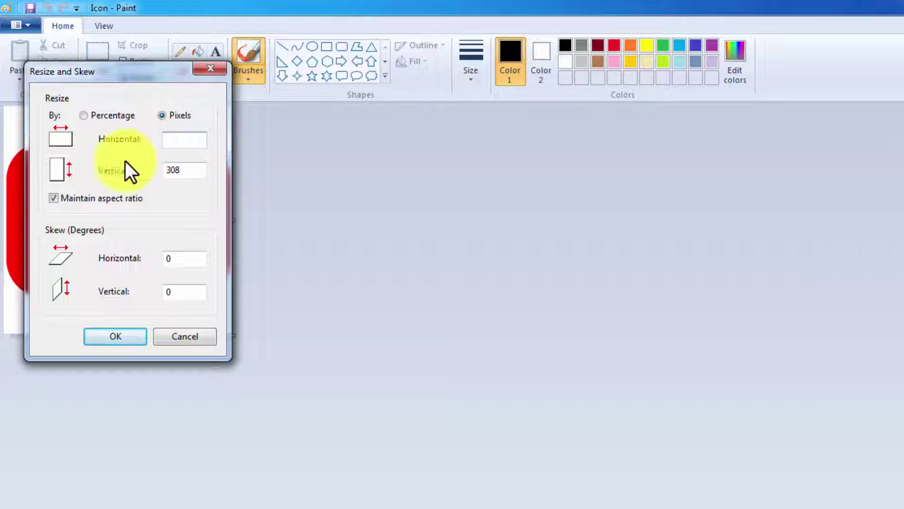
left_click(53, 197)
left_click(194, 140)
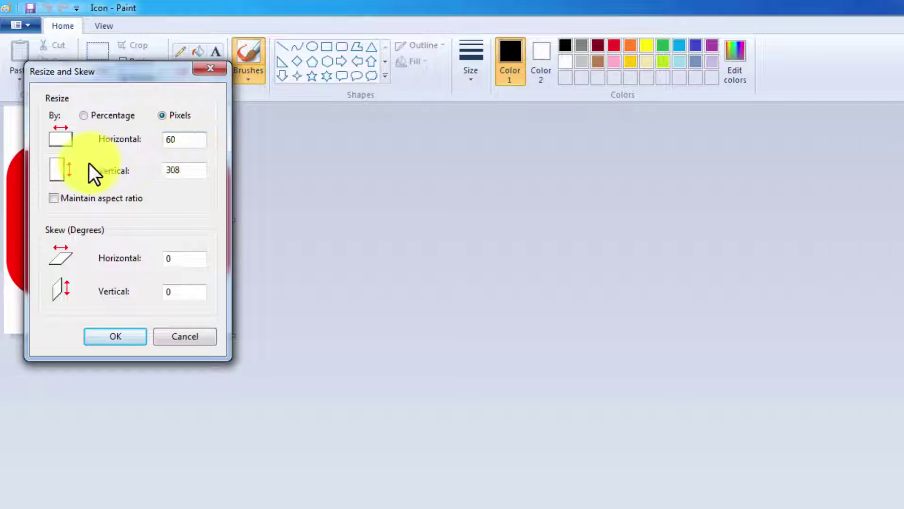
left_click(194, 172)
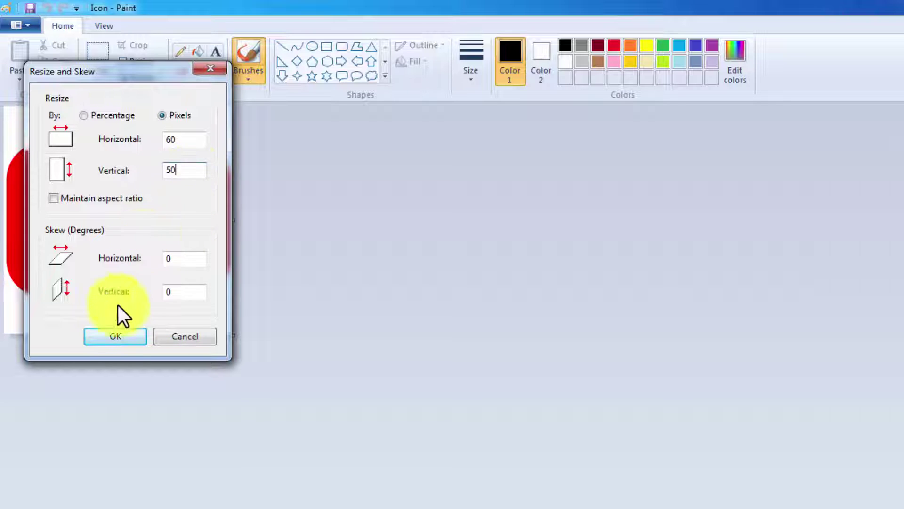
left_click(118, 336)
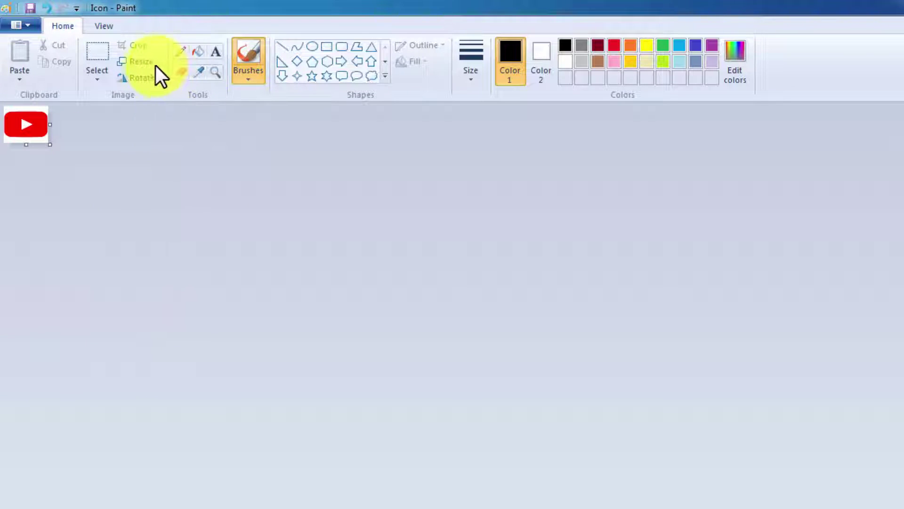
Step: Resize the picture again by pixels with the aspect ratio maintained, using 60 horizontal and 50 vertical
left_click(152, 64)
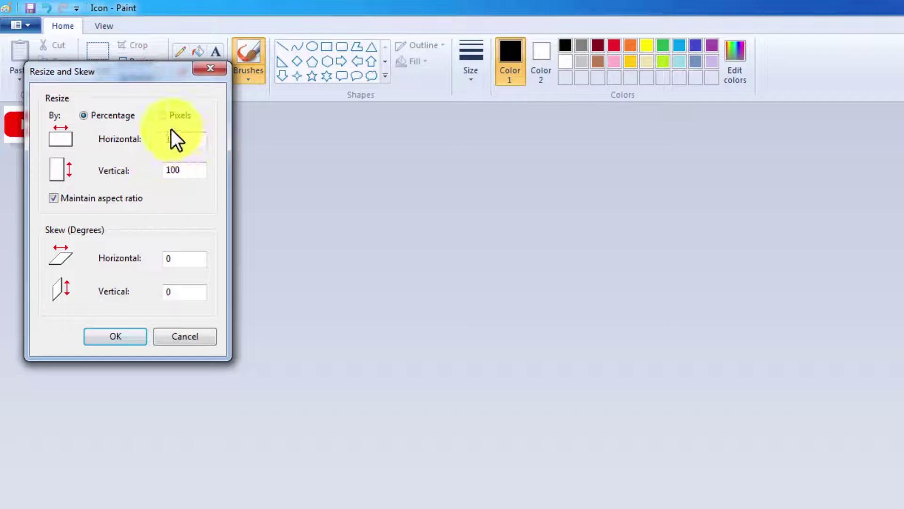
left_click(163, 117)
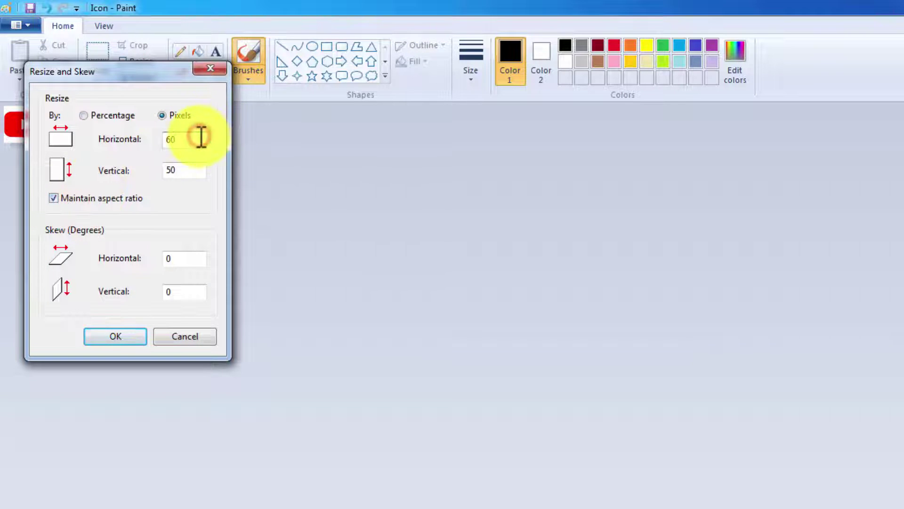
key("BackSpace")
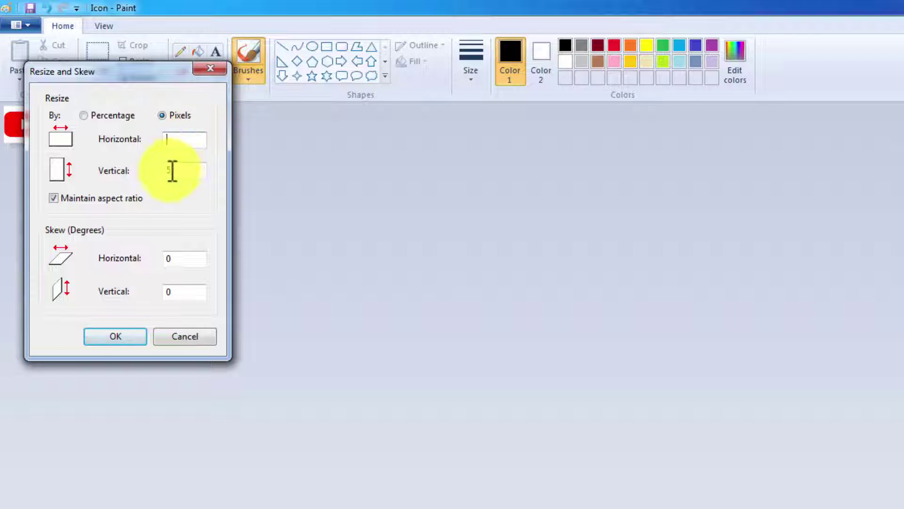
left_click(178, 171)
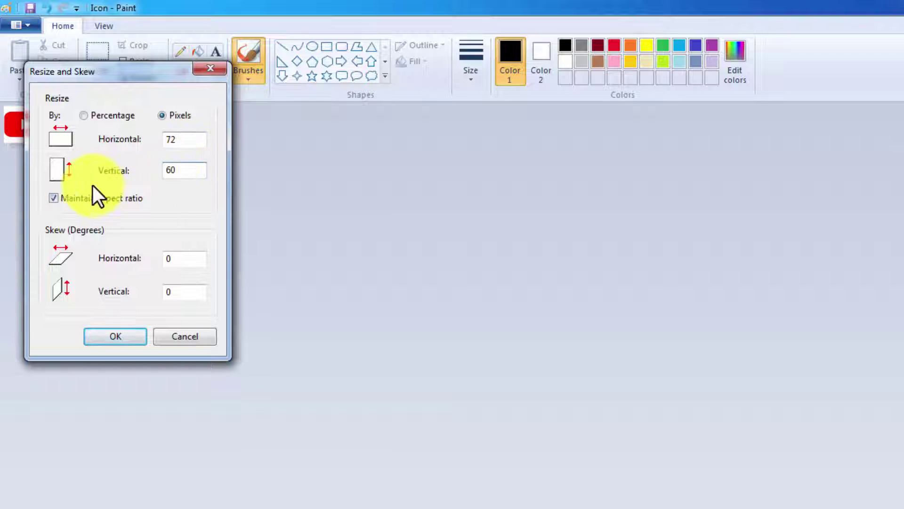
left_click(196, 140)
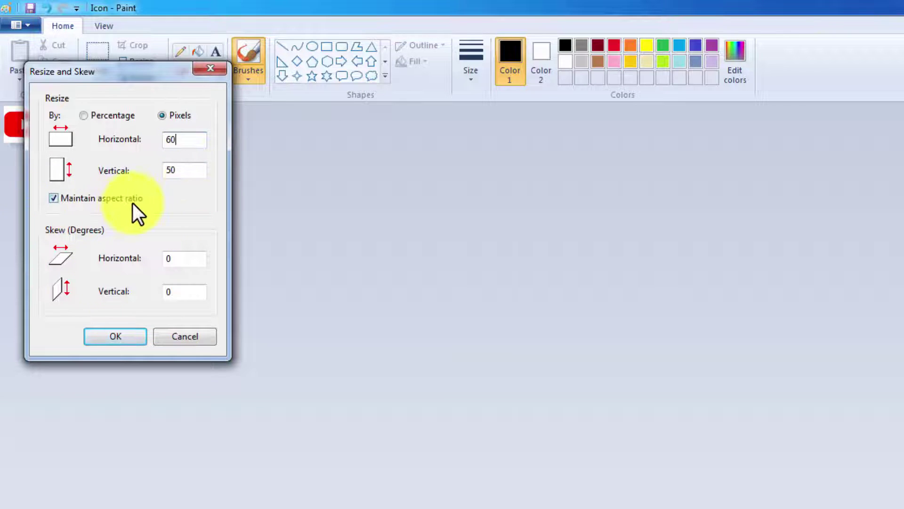
left_click(132, 335)
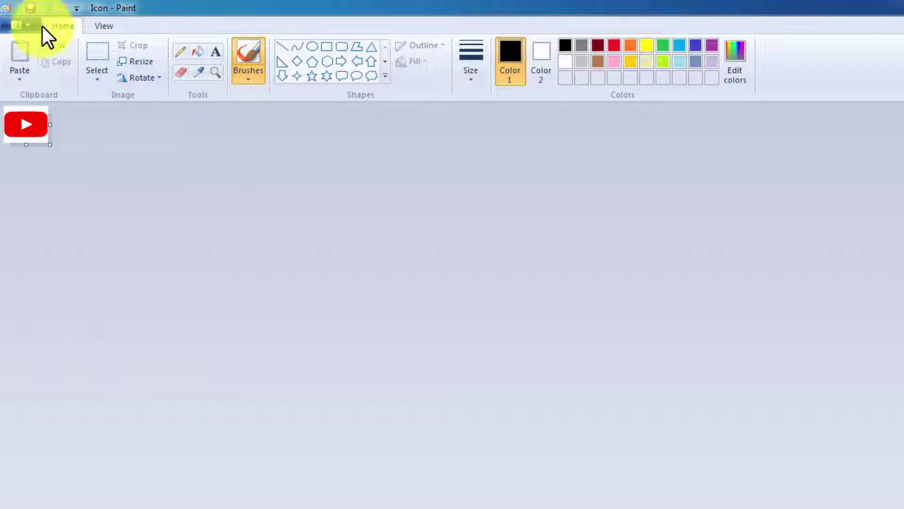
Step: Save the picture in New folder (2) as a 24-bit Bitmap named Test Photo.ico, accepting the loss of transparency
left_click(25, 28)
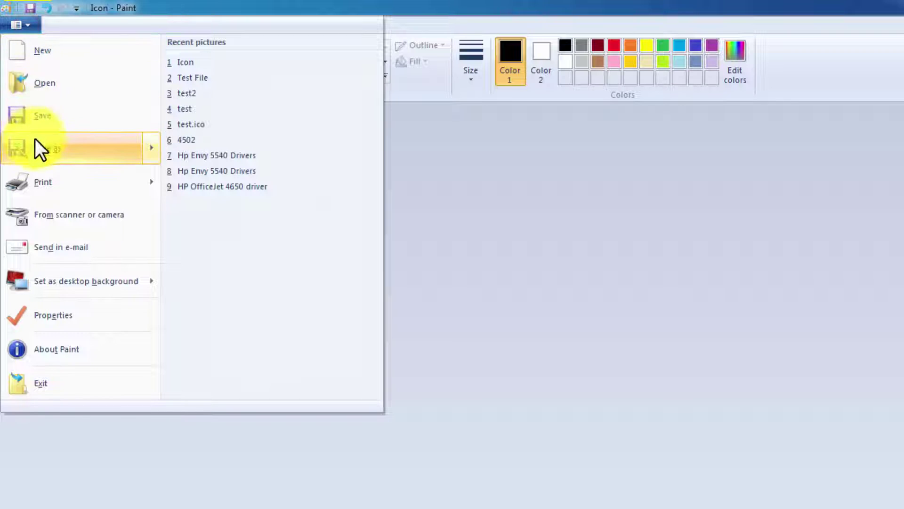
mouse_move(38, 147)
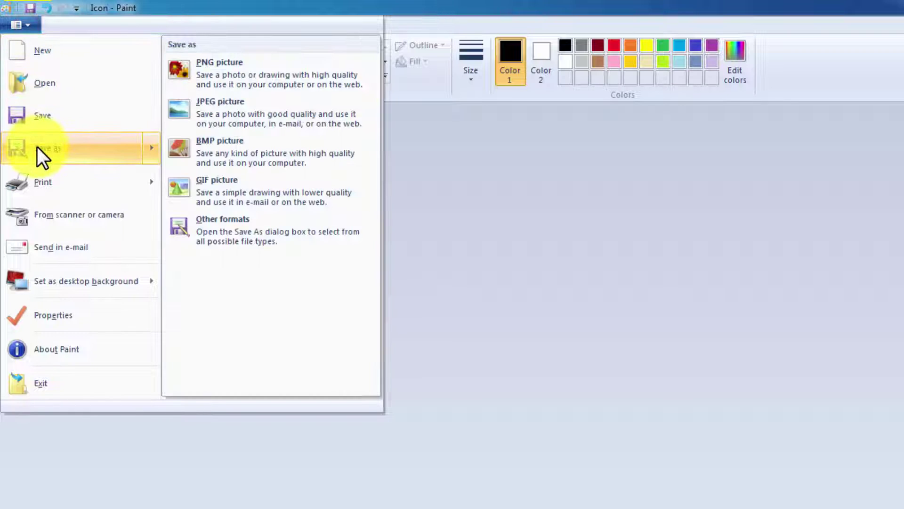
left_click(216, 227)
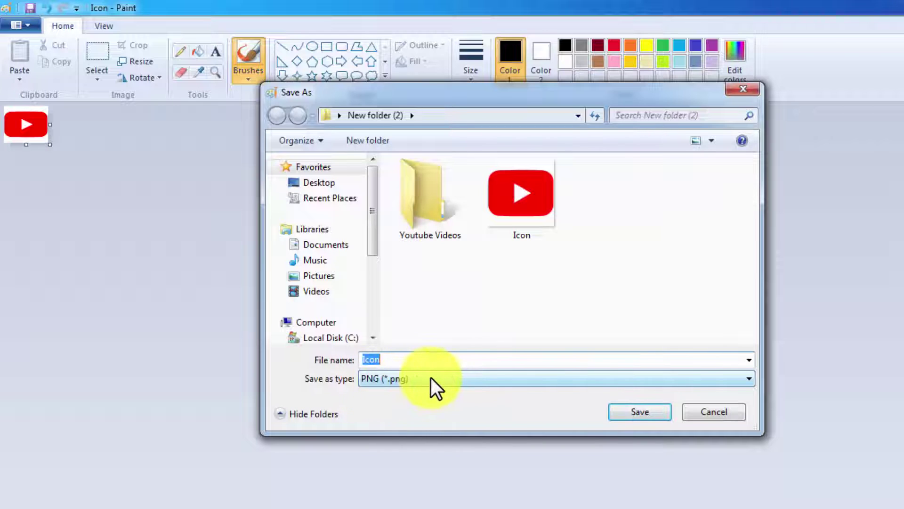
left_click(431, 378)
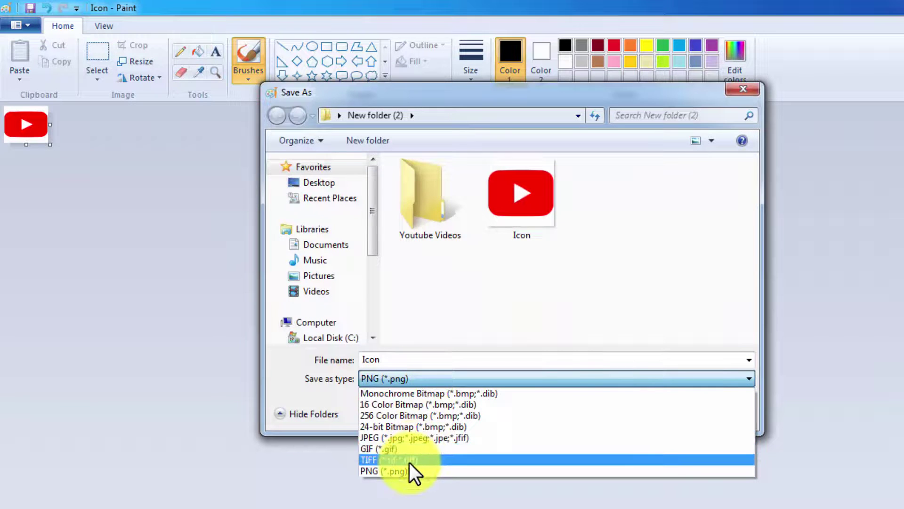
left_click(406, 427)
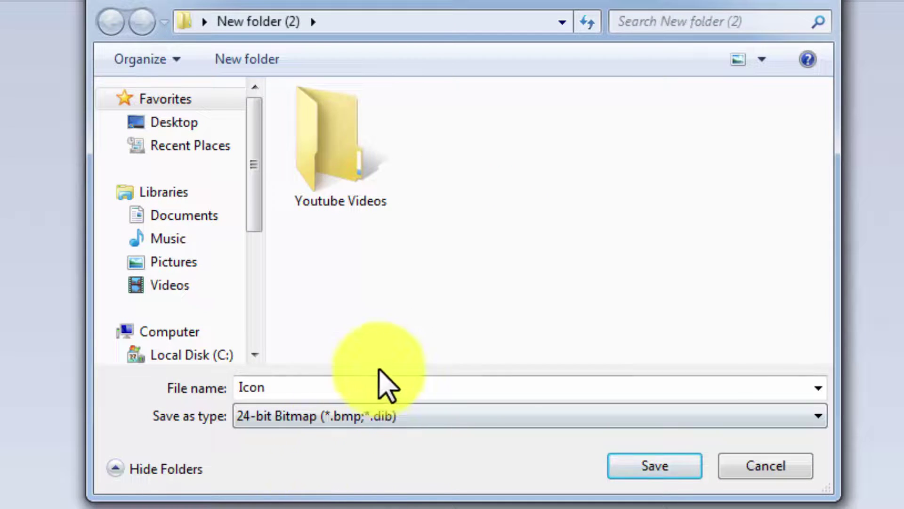
double_click(344, 383)
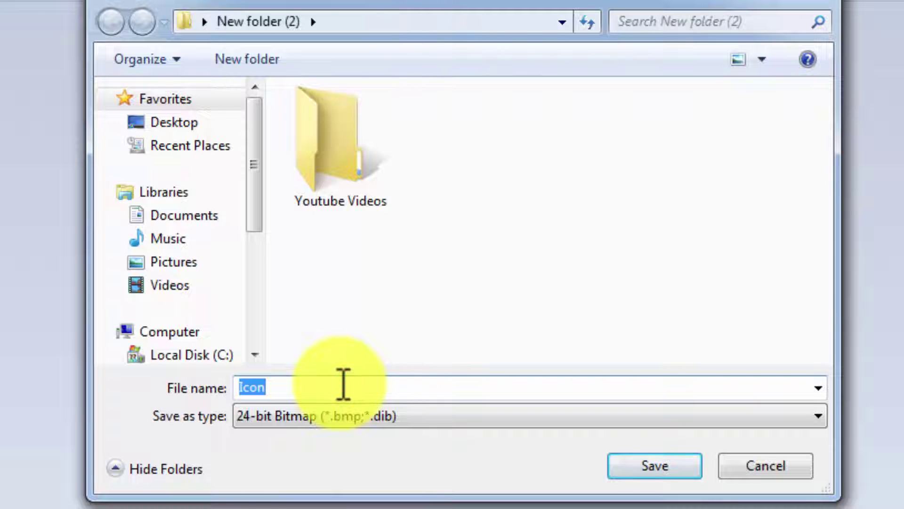
type("Tes")
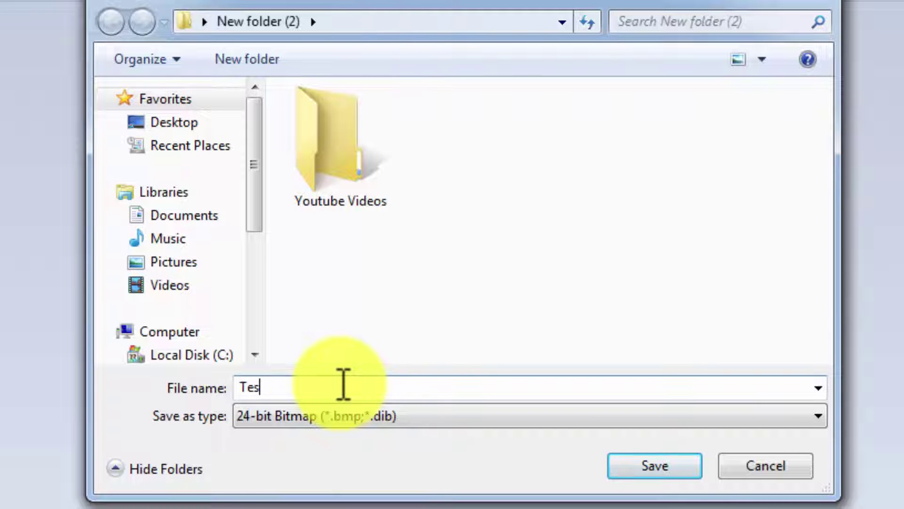
type("t Photo.i")
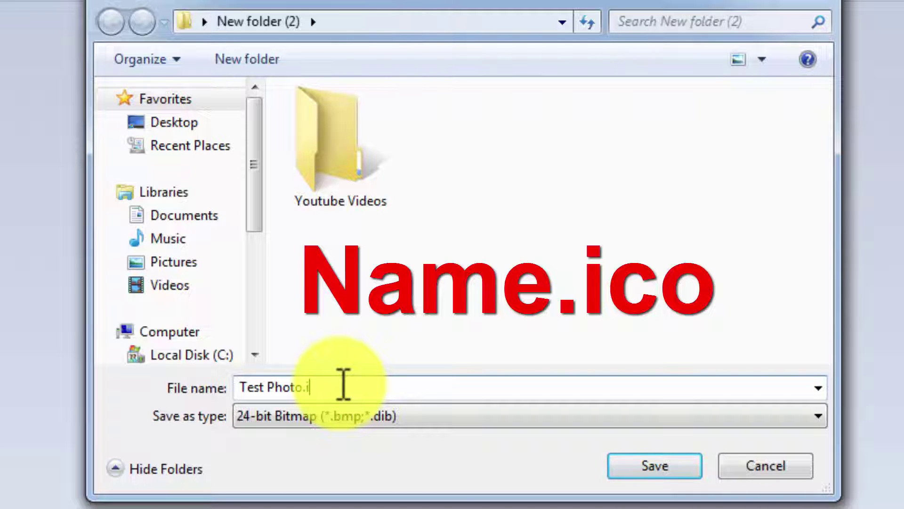
type("co")
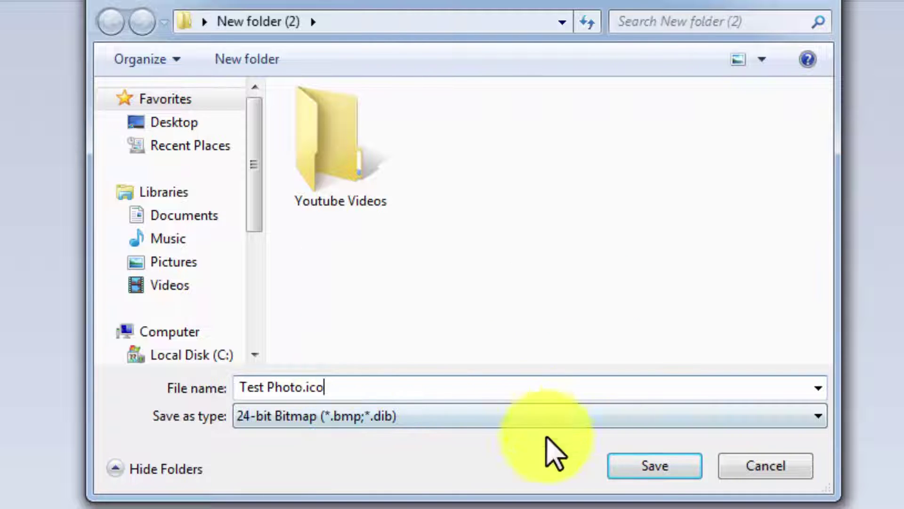
left_click(661, 471)
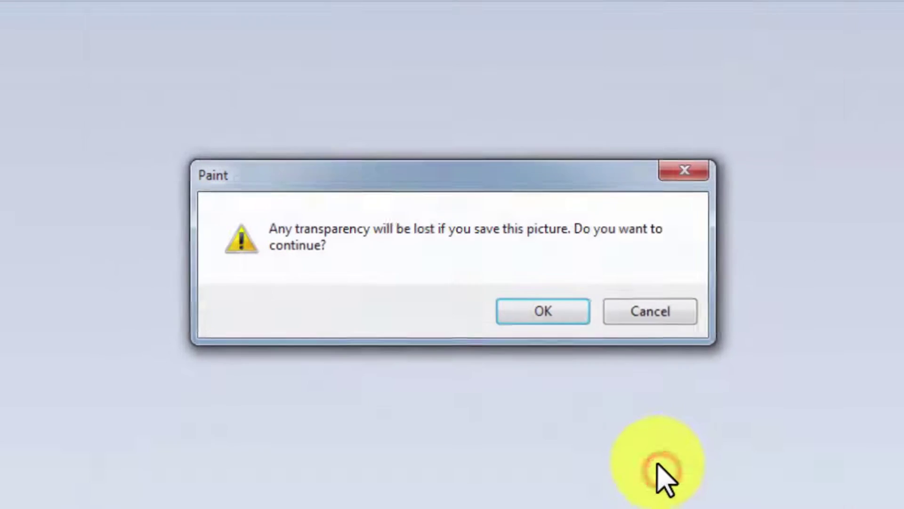
left_click(569, 325)
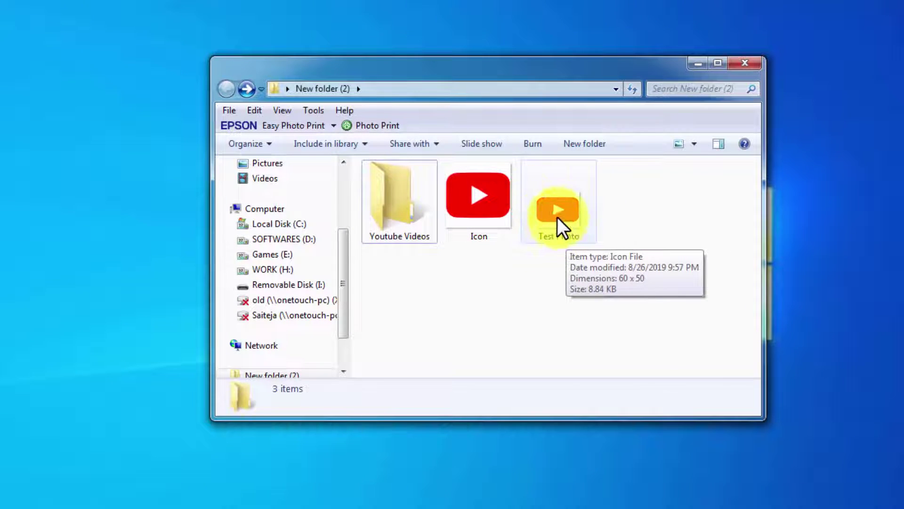
Step: In Windows Explorer, check the file type of Test Photo in its properties and close them
right_click(557, 217)
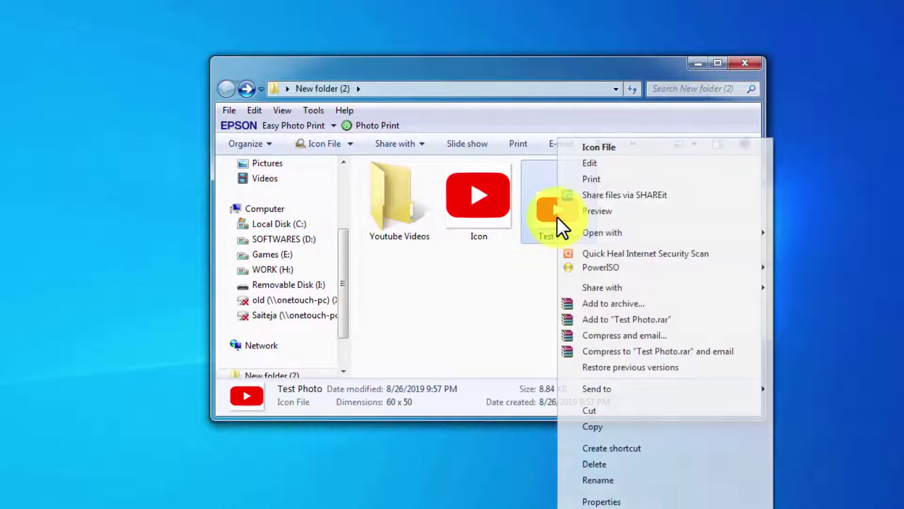
left_click(606, 501)
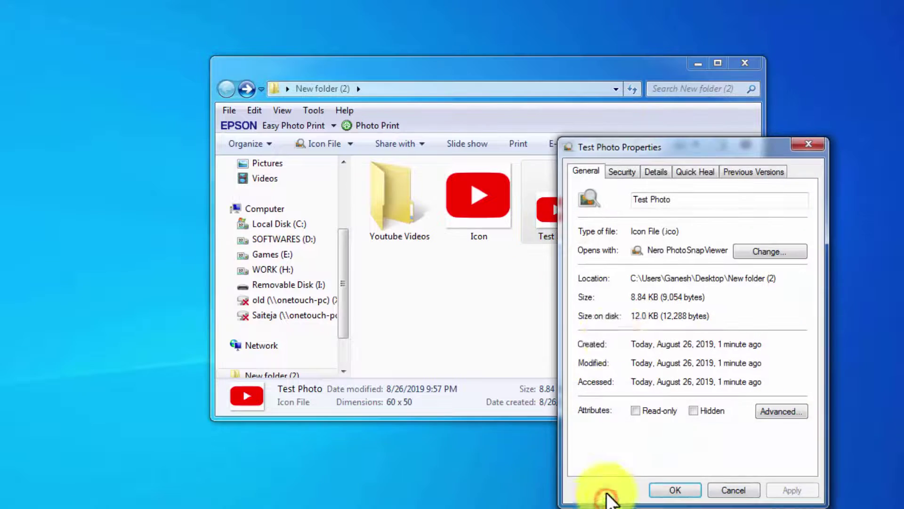
left_click_drag(696, 147, 544, 70)
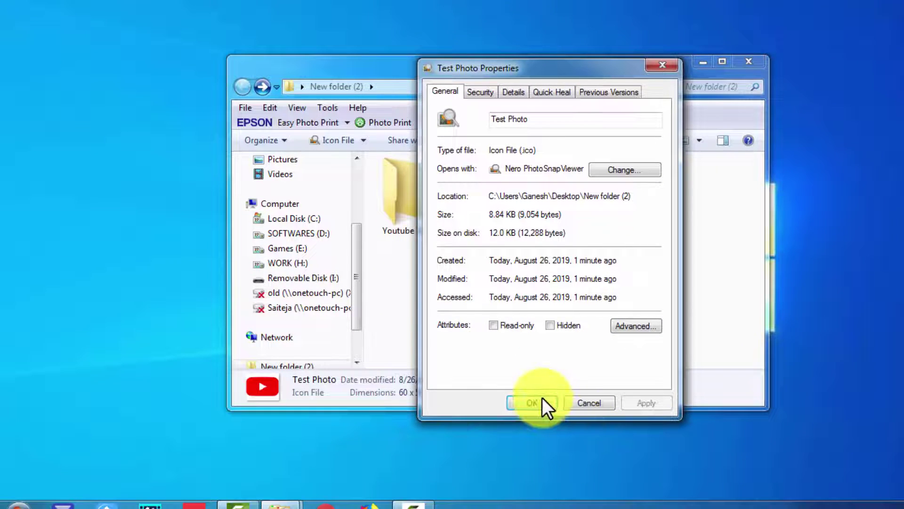
left_click(532, 403)
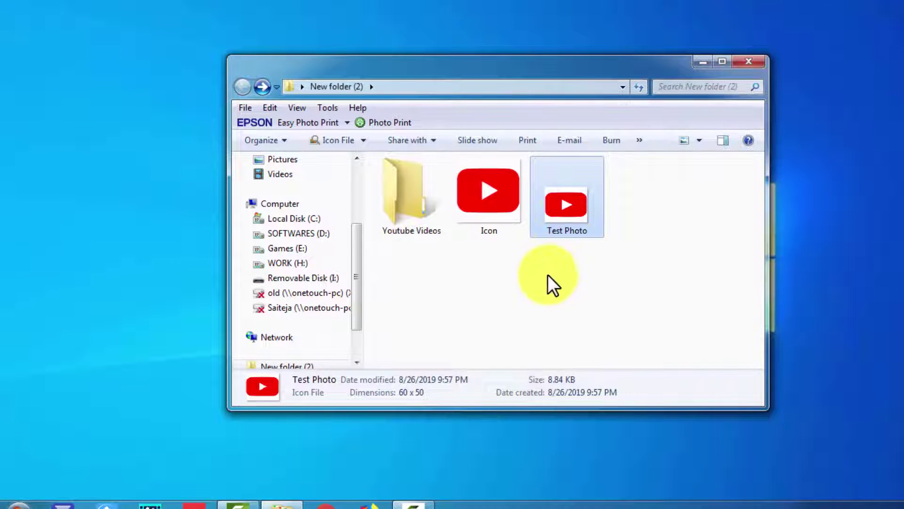
Step: Open the folder icon selection for the Youtube Videos folder from its customization properties
left_click(515, 287)
right_click(391, 193)
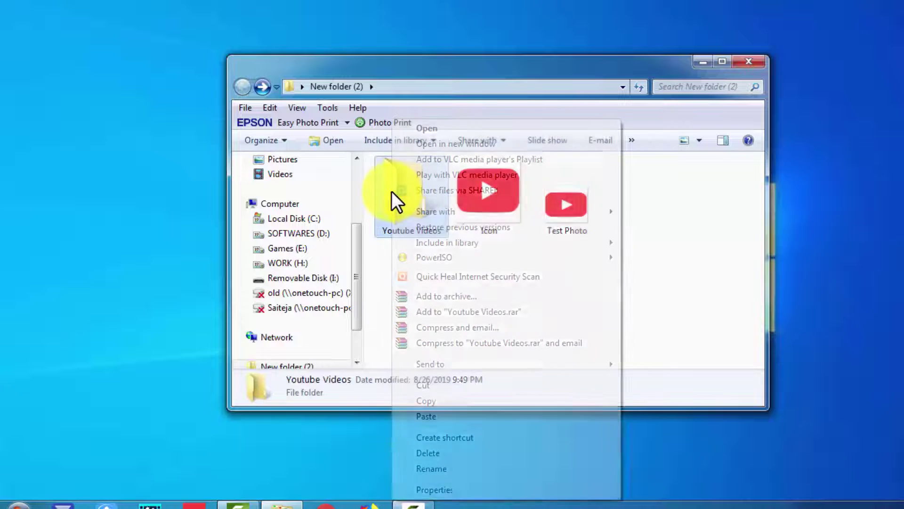
left_click(455, 490)
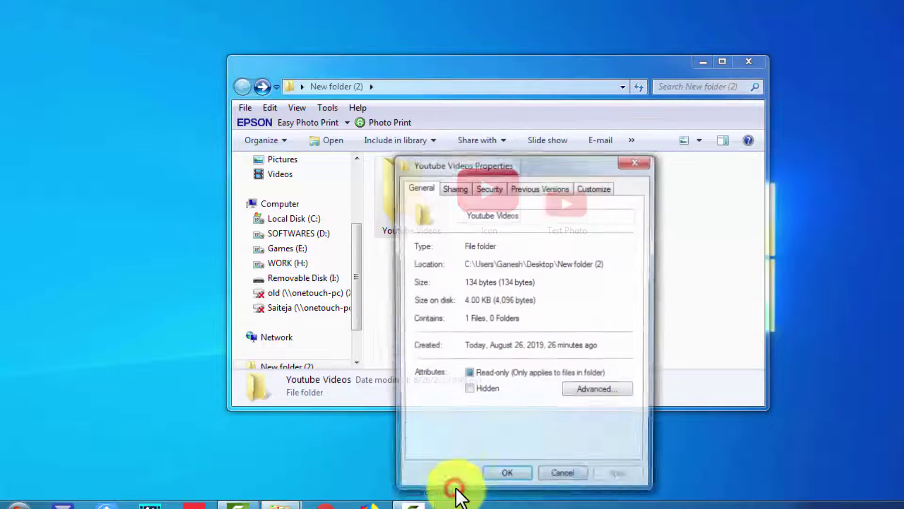
left_click_drag(545, 164, 494, 63)
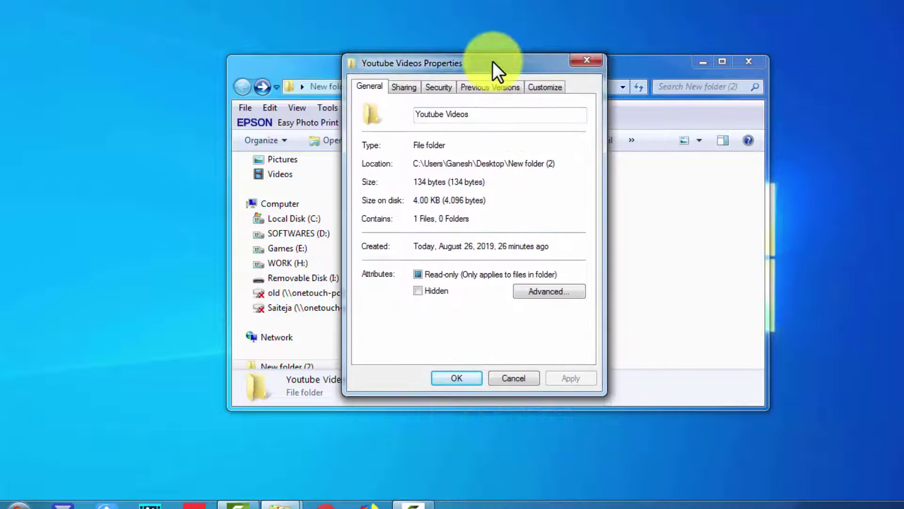
left_click(545, 85)
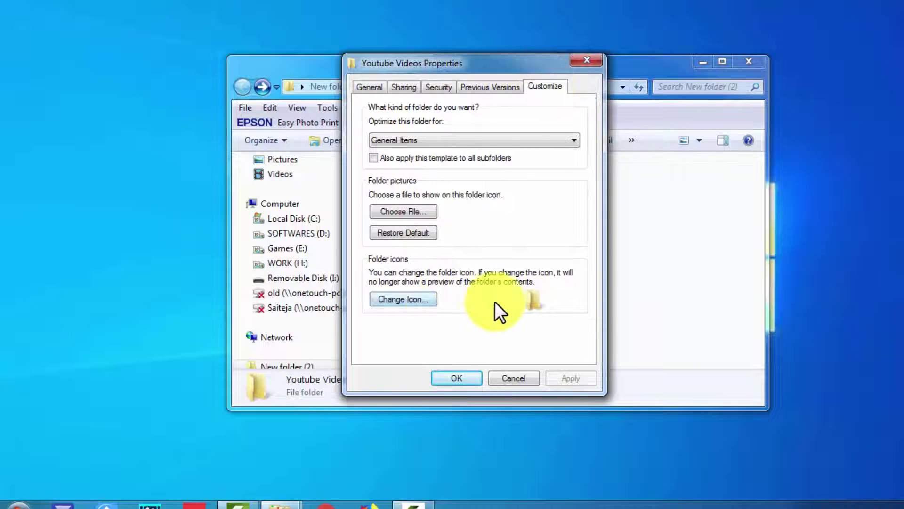
left_click(402, 298)
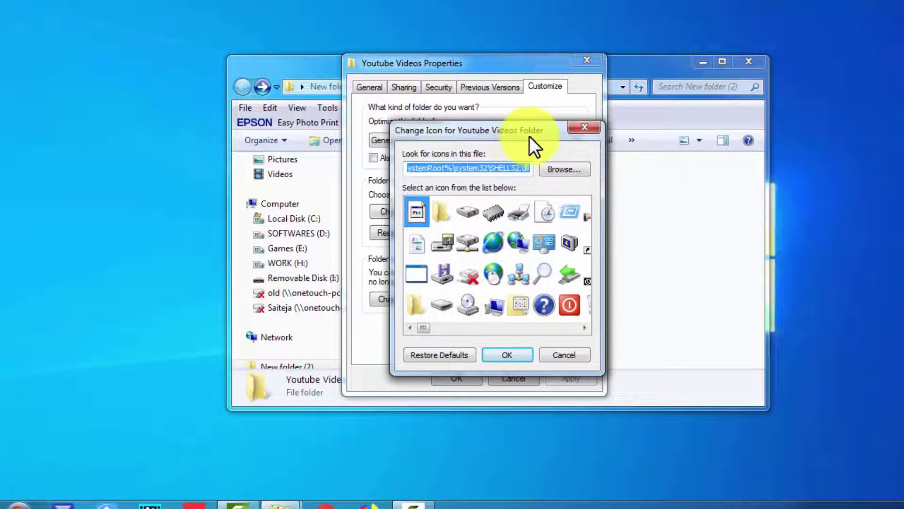
Step: Browse New folder (2) with all file types shown, choose Test Photo as the folder's icon, and apply it
left_click(566, 171)
left_click_drag(572, 148, 416, 92)
mouse_move(477, 228)
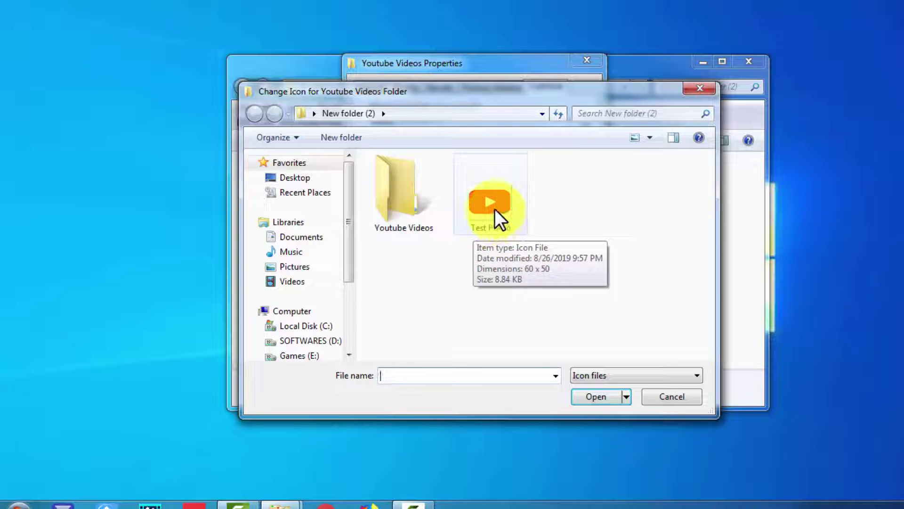
left_click(641, 373)
left_click(594, 432)
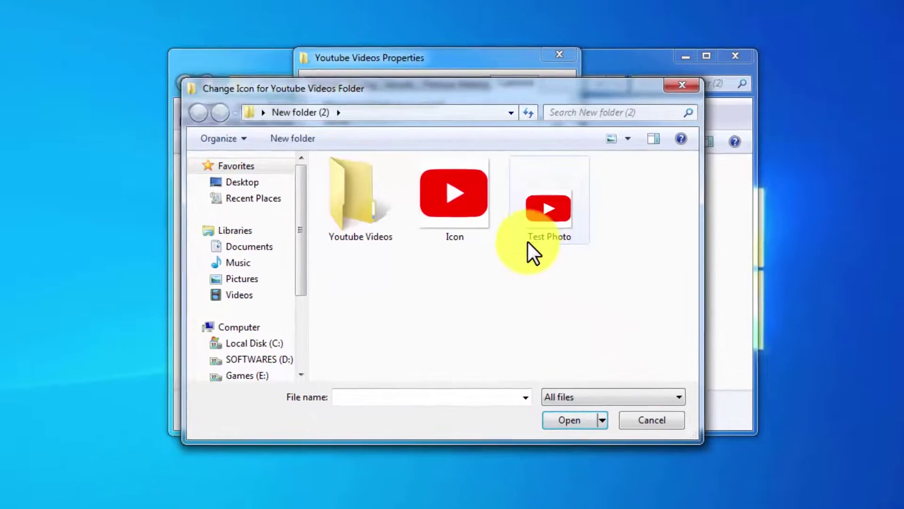
left_click(546, 208)
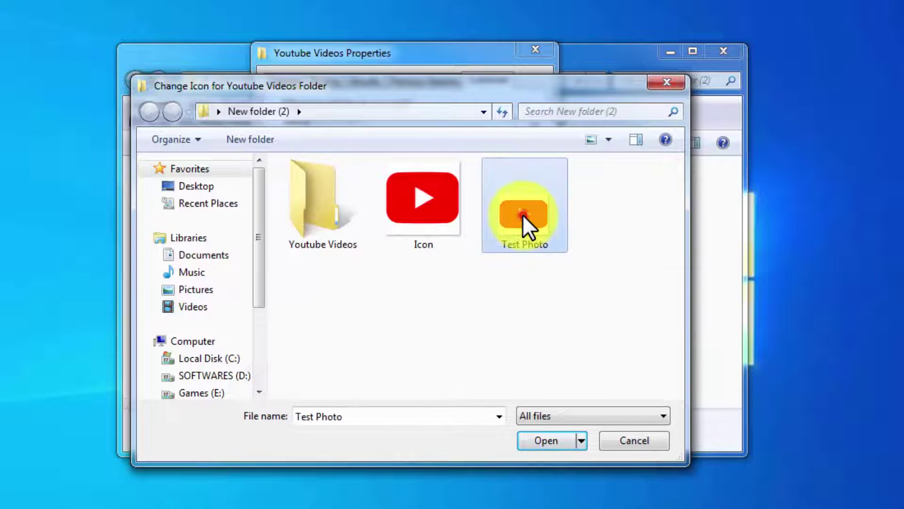
left_click(549, 436)
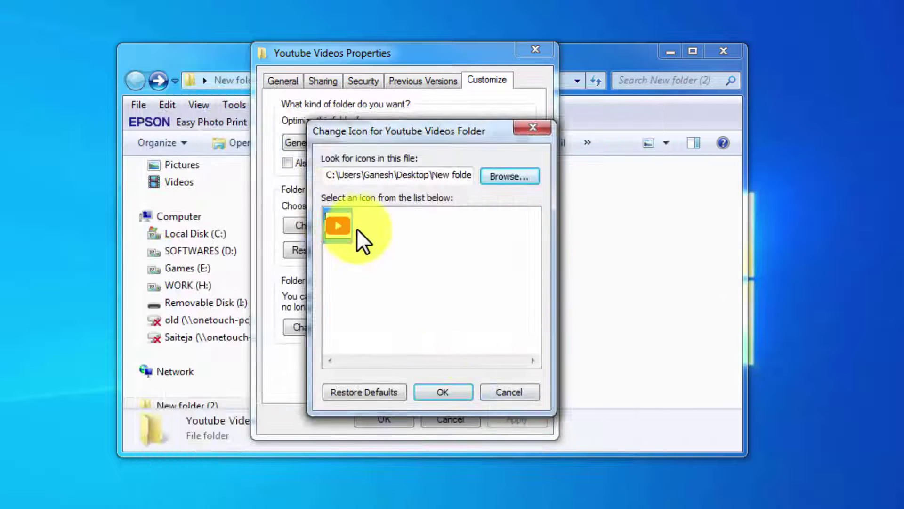
left_click(445, 388)
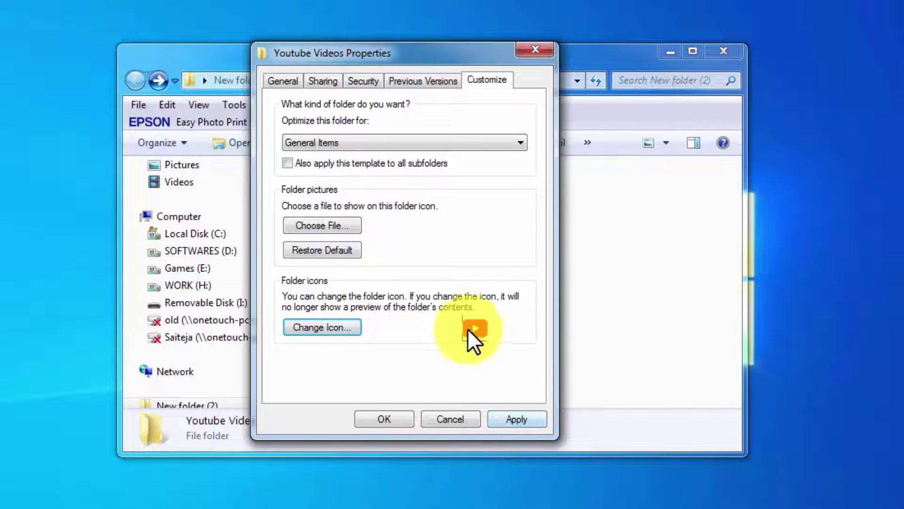
left_click(507, 420)
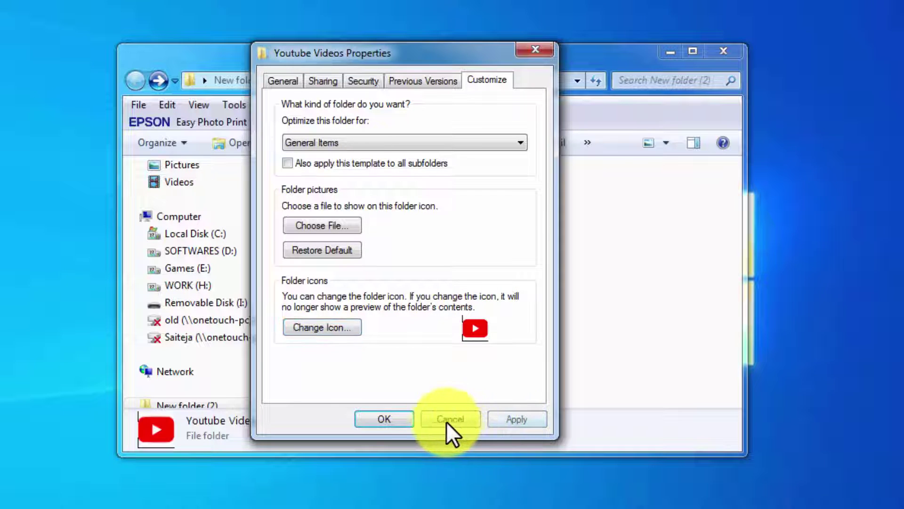
left_click(400, 419)
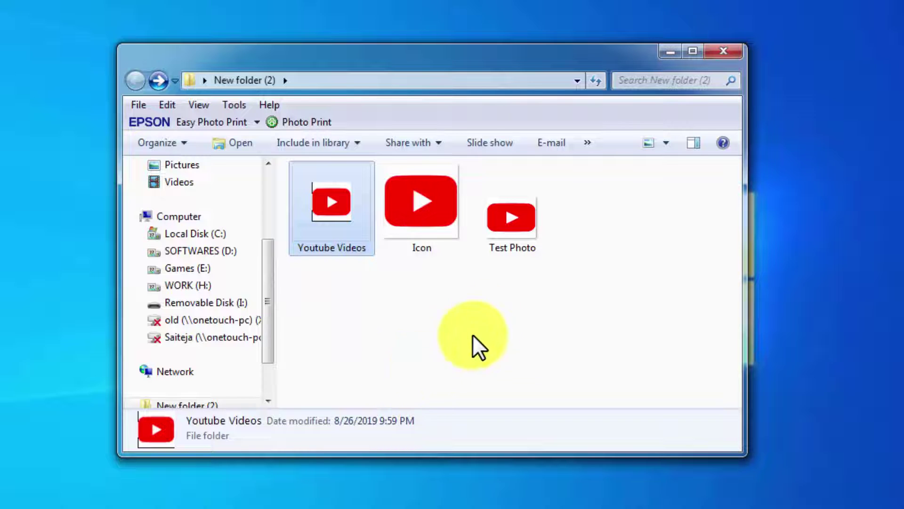
Step: Delete the Test Photo icon file from New folder (2) to the Recycle Bin
left_click(513, 218)
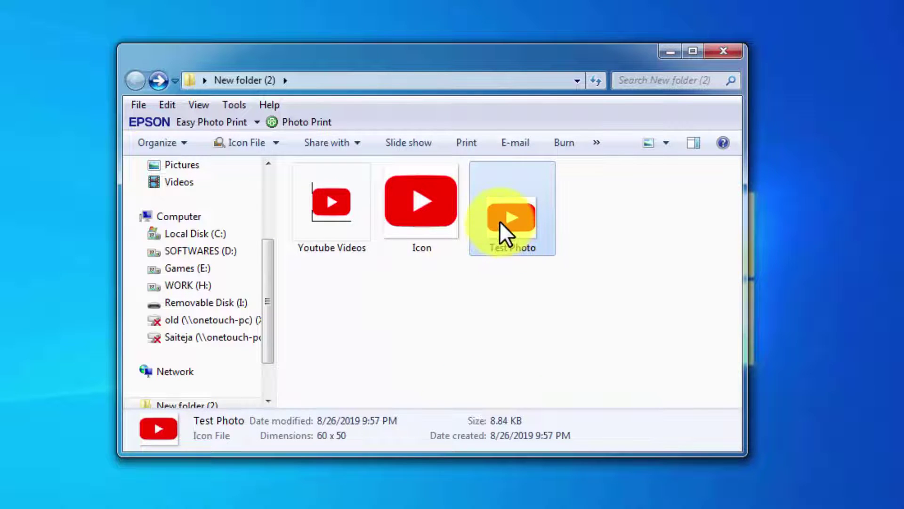
left_click(456, 358)
left_click(501, 240)
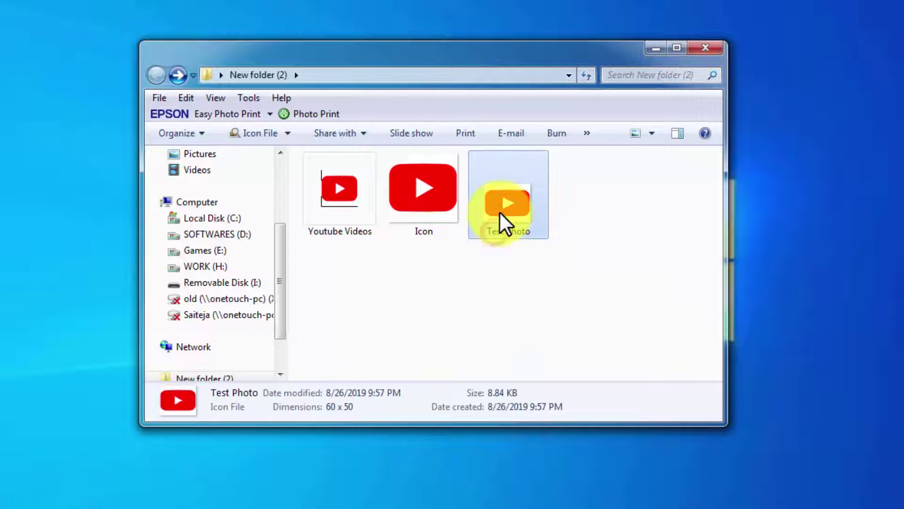
right_click(500, 215)
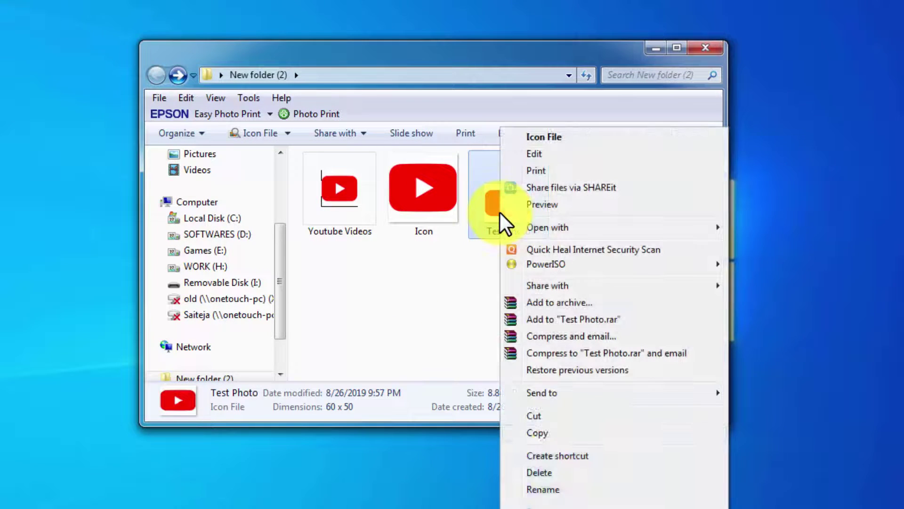
left_click(539, 471)
left_click_drag(429, 188, 613, 201)
left_click_drag(582, 240, 499, 255)
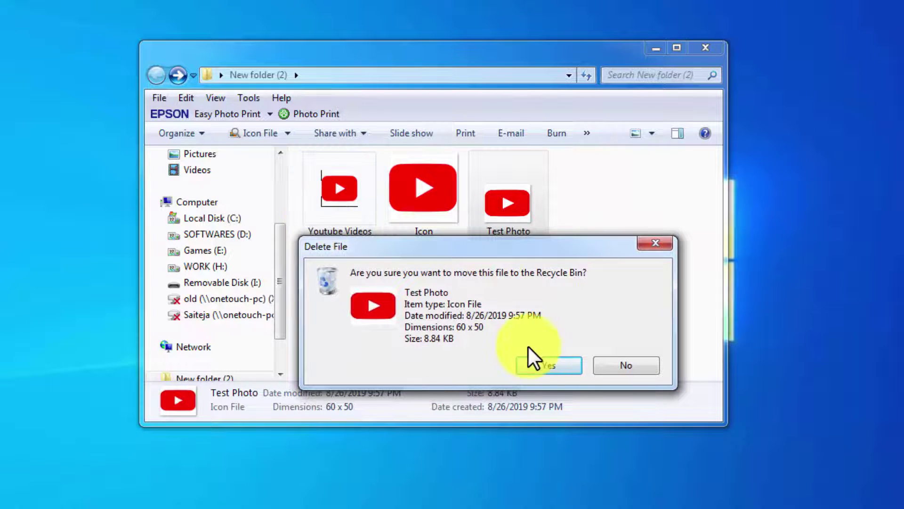
left_click(542, 363)
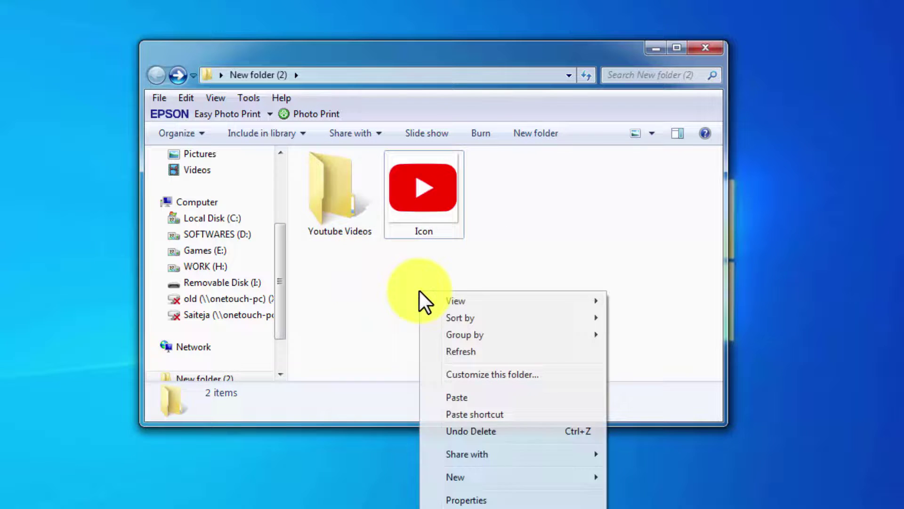
Step: Try to paste Test Photo back into New folder (2), retry the copy, and cancel it
left_click(462, 398)
left_click(488, 304)
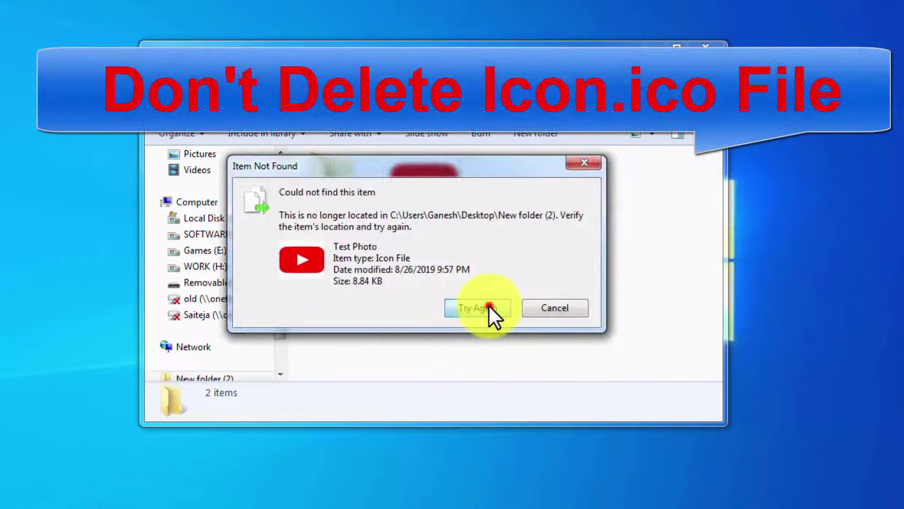
left_click(475, 309)
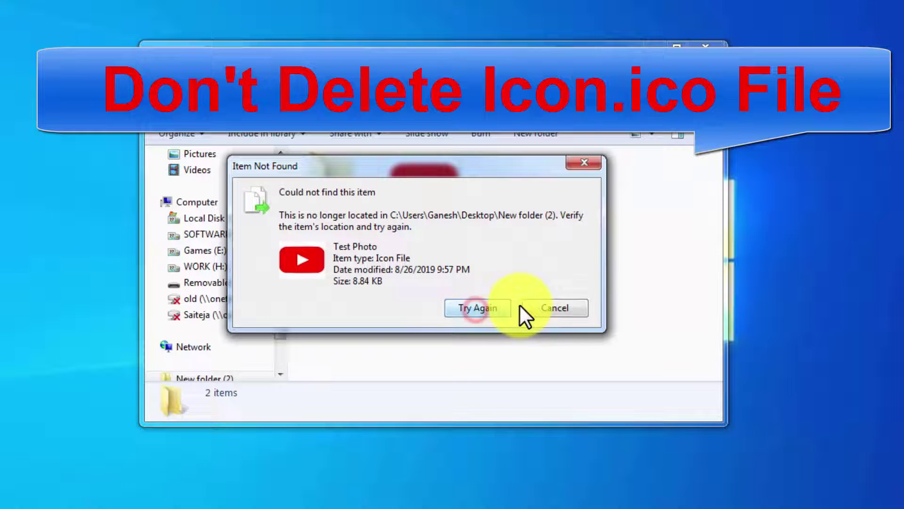
left_click(556, 307)
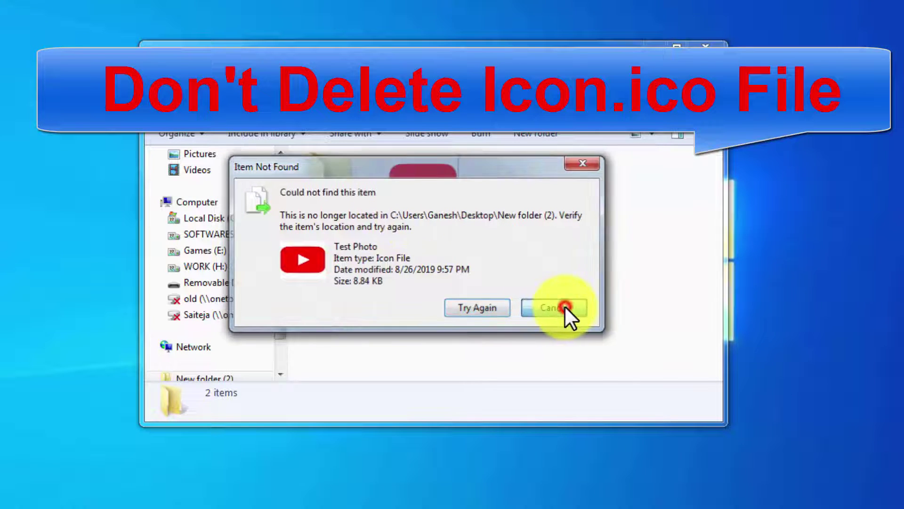
left_click(549, 316)
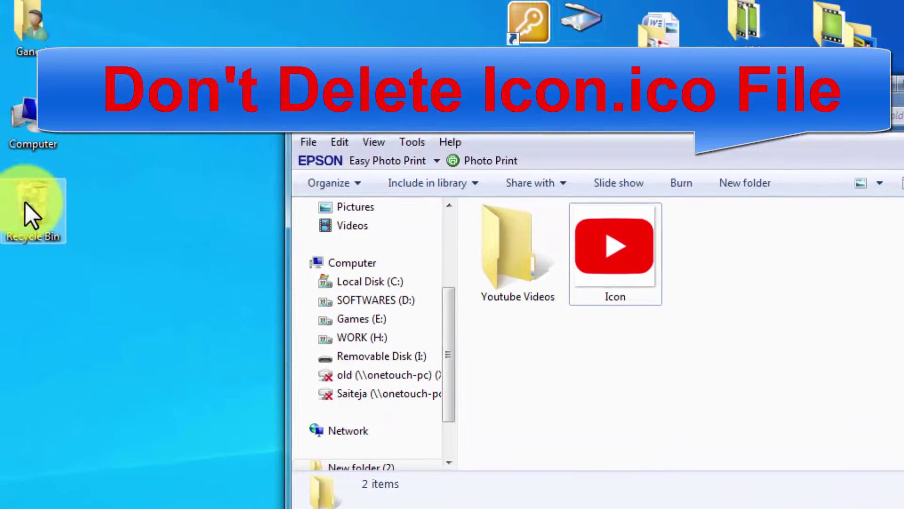
Step: Restore Test Photo from the Recycle Bin to its original folder and close the Recycle Bin
double_click(25, 202)
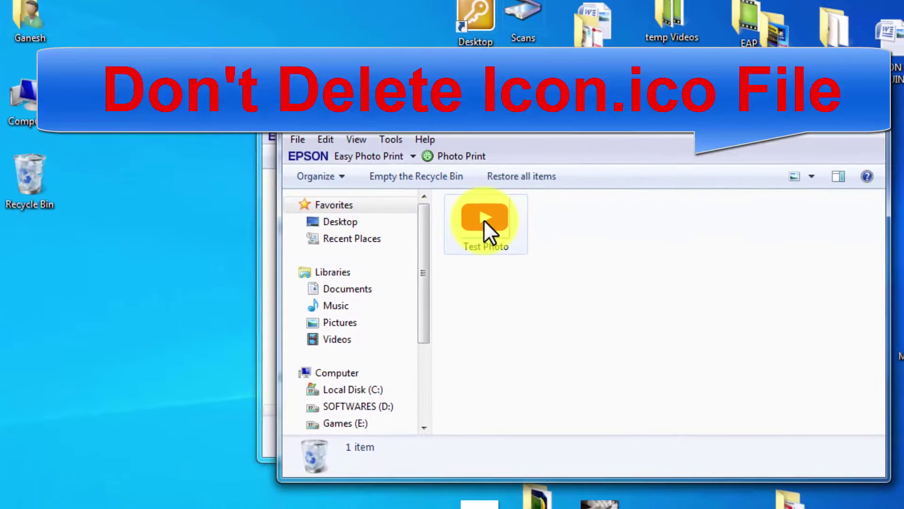
left_click(484, 219)
right_click(485, 219)
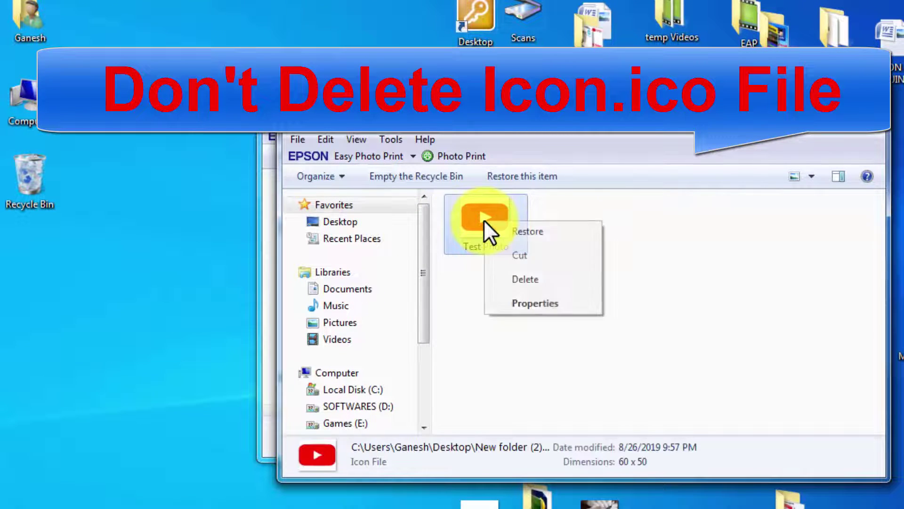
left_click(527, 229)
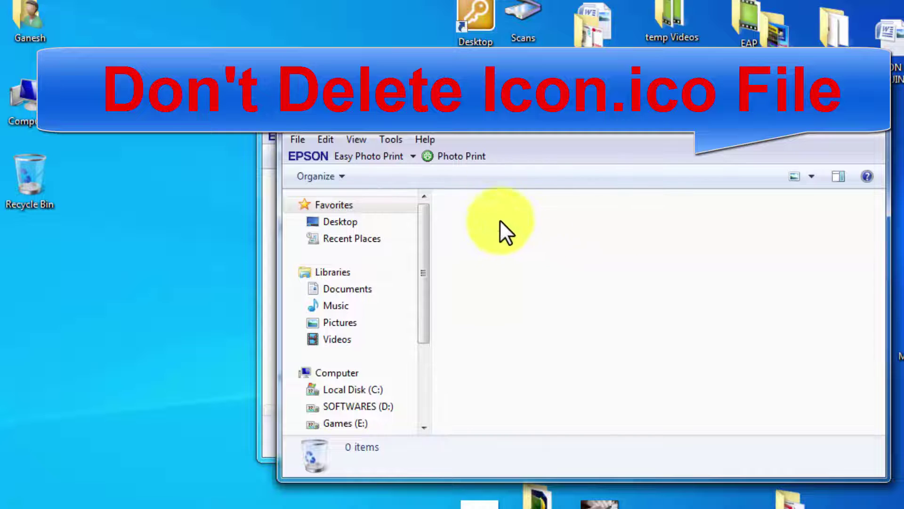
key("alt+F4")
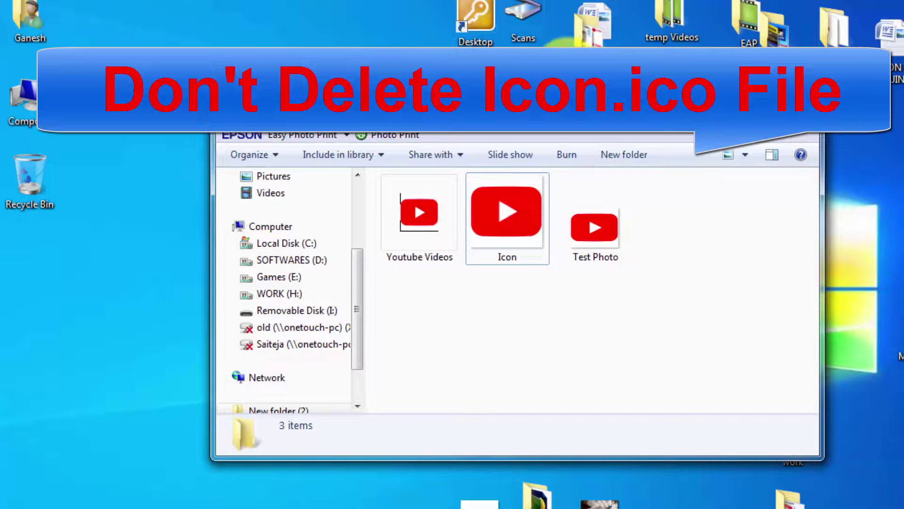
right_click(357, 8)
mouse_move(372, 9)
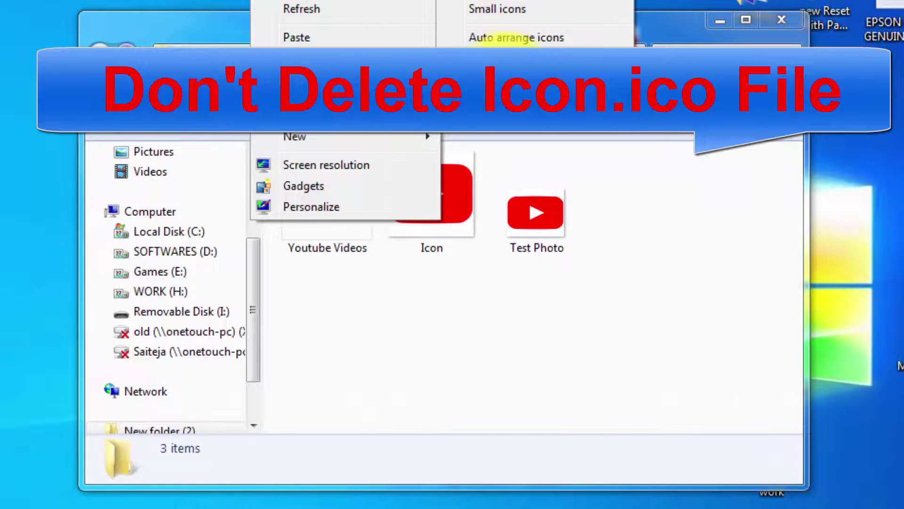
left_click(497, 9)
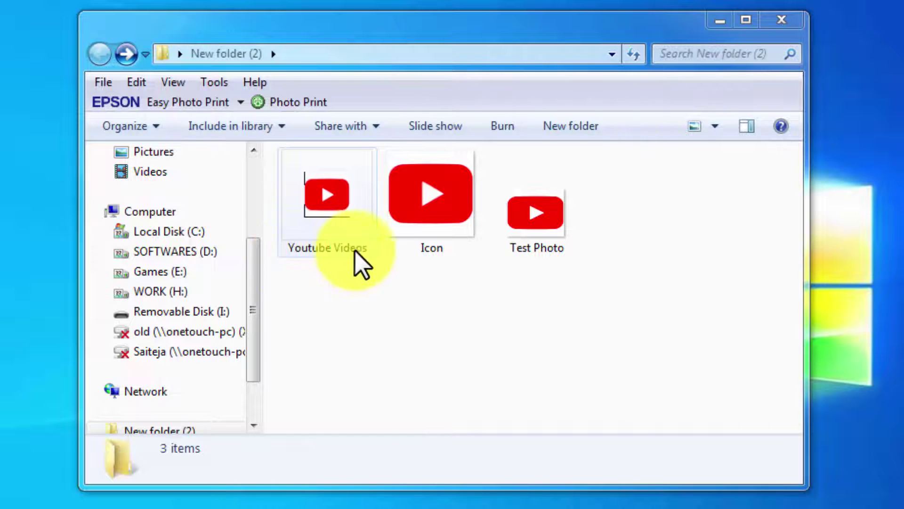
Step: Check the contents of the Youtube Videos folder and view the Test Photo image, returning to New folder (2)
double_click(332, 214)
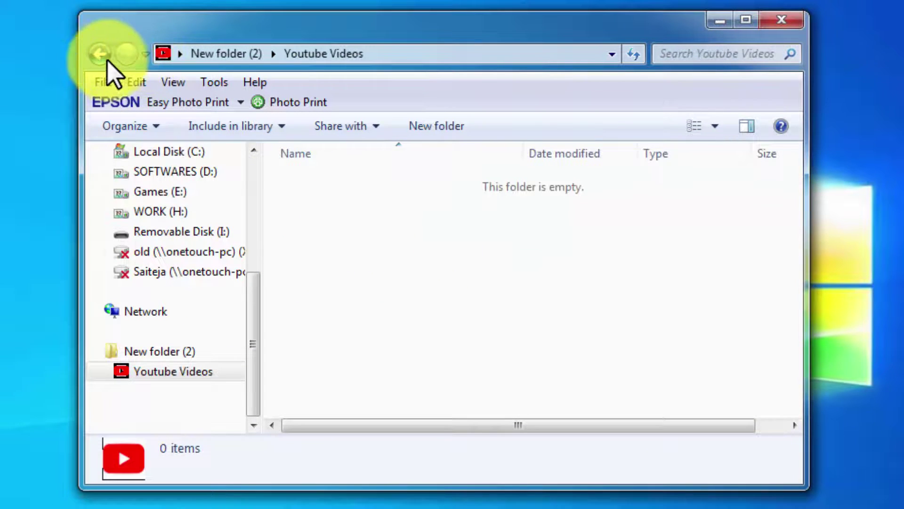
left_click(105, 56)
double_click(544, 225)
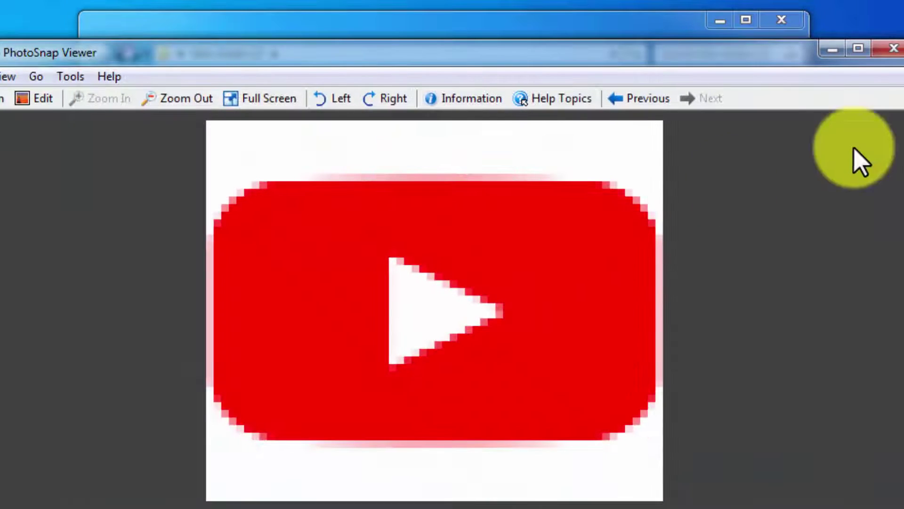
left_click(880, 51)
double_click(340, 202)
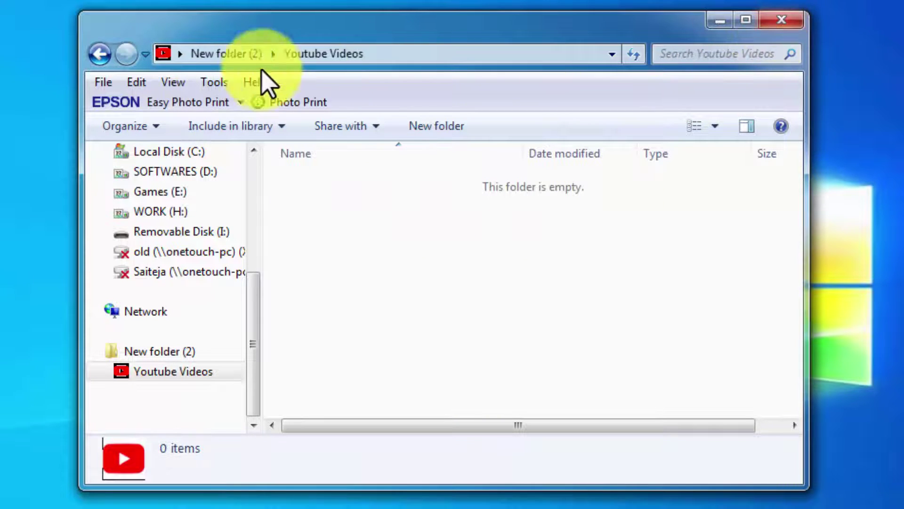
left_click(100, 54)
left_click(381, 288)
key("F9")
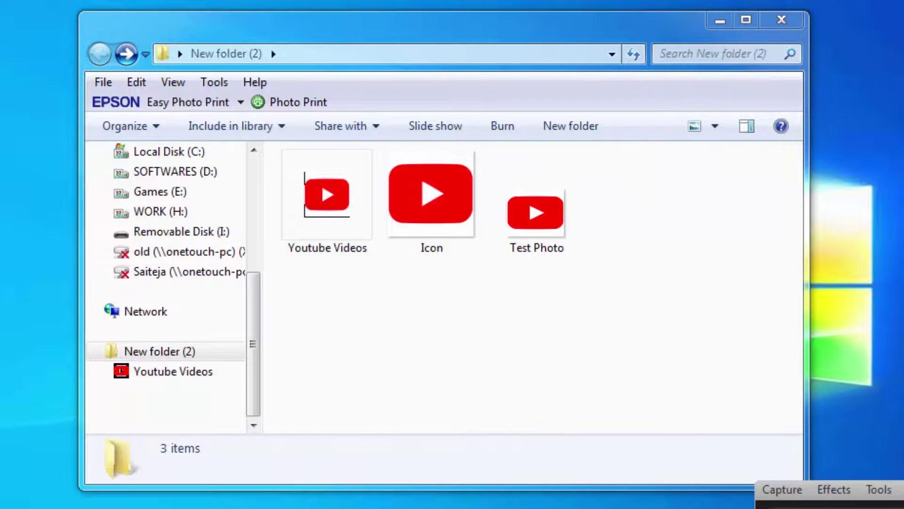